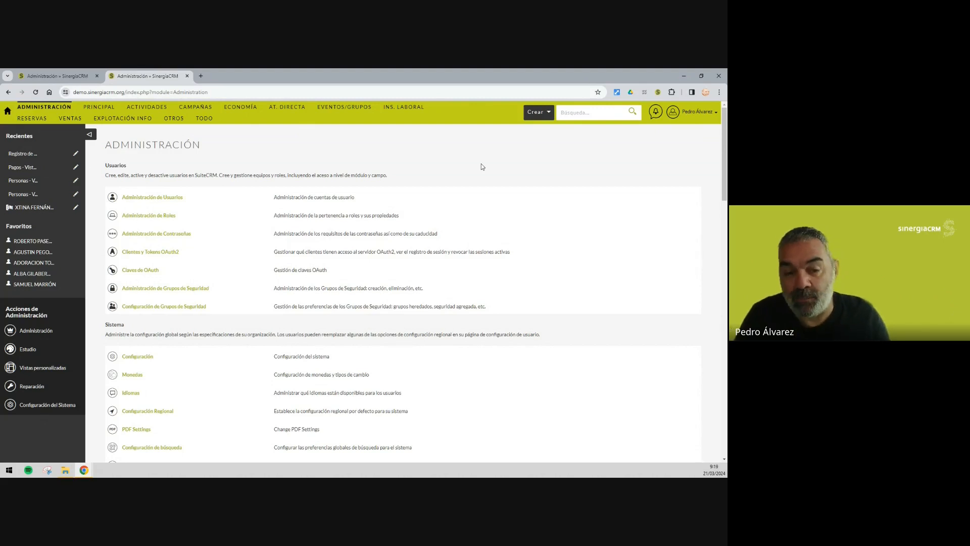
Start a new custom view in Vistas personalizadas for the Personas module, based on Vista de Edición
scroll(481, 165, "down", 15)
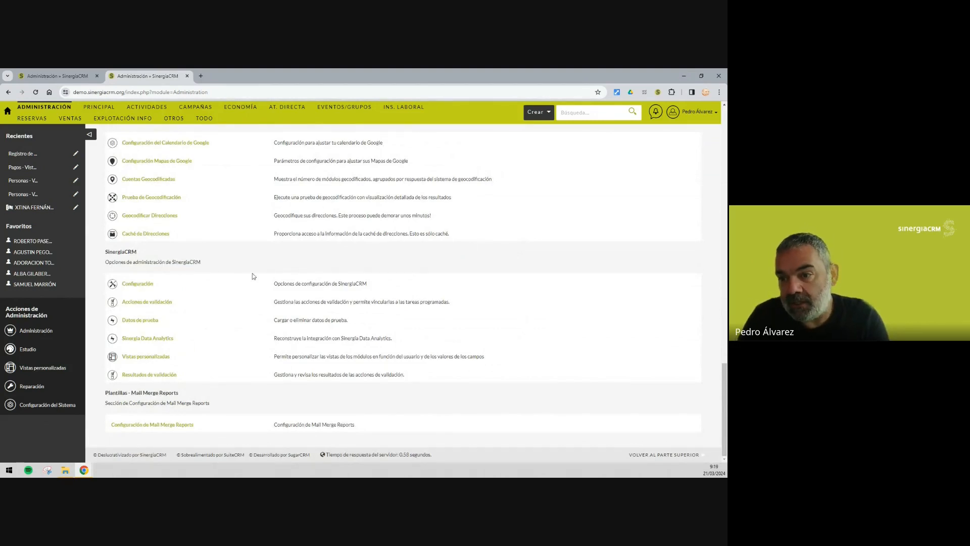
left_click(166, 360)
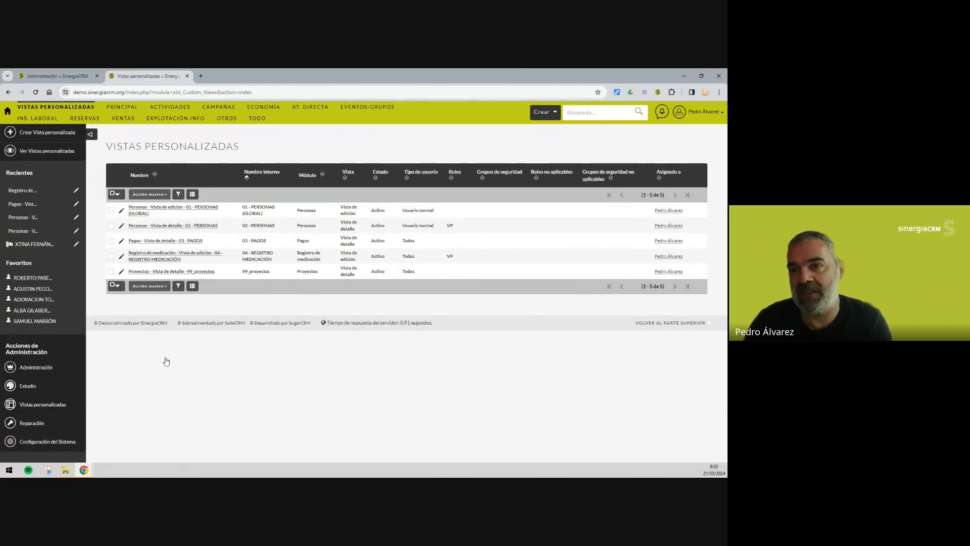
left_click(60, 136)
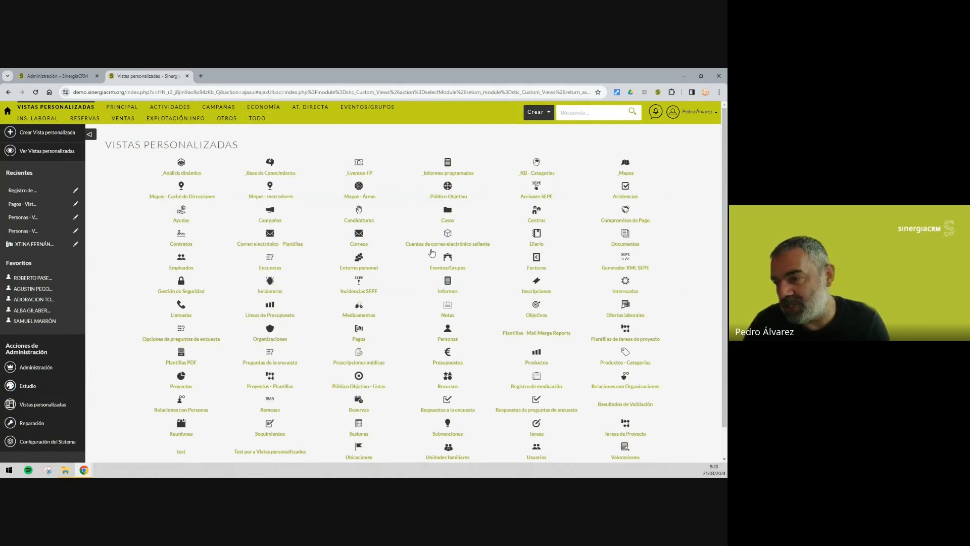
left_click(448, 334)
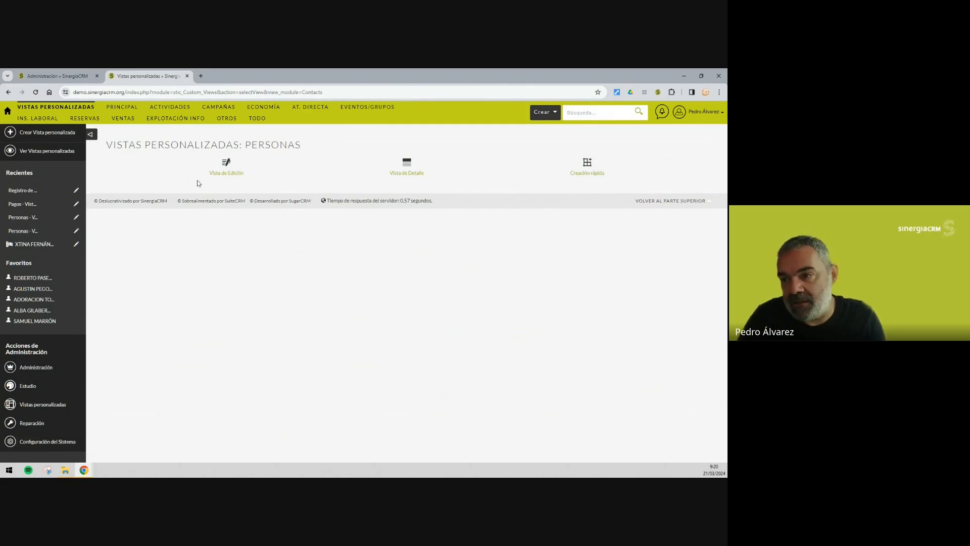
left_click(221, 176)
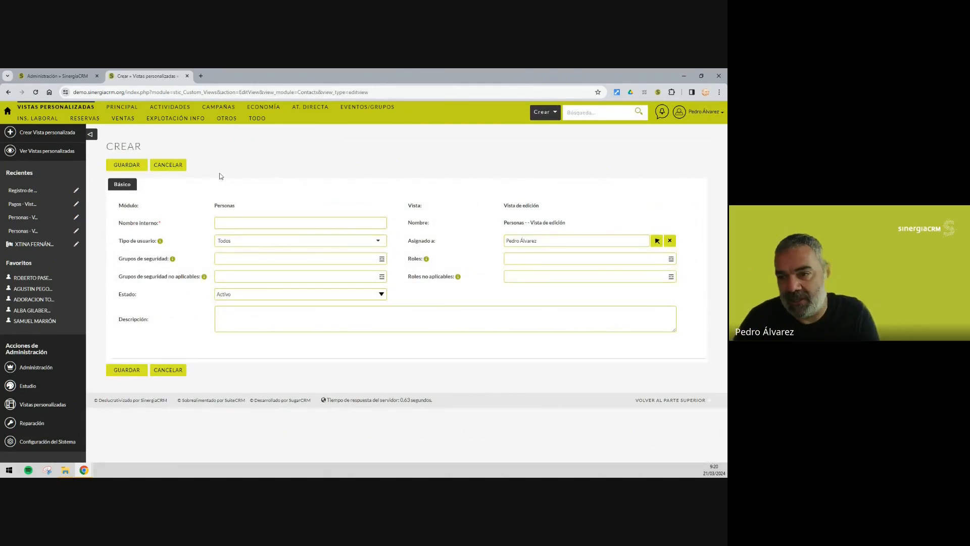
Give the custom view the internal name "test" and user type Usuario normal, keep its status Activo, and save it
left_click(268, 242)
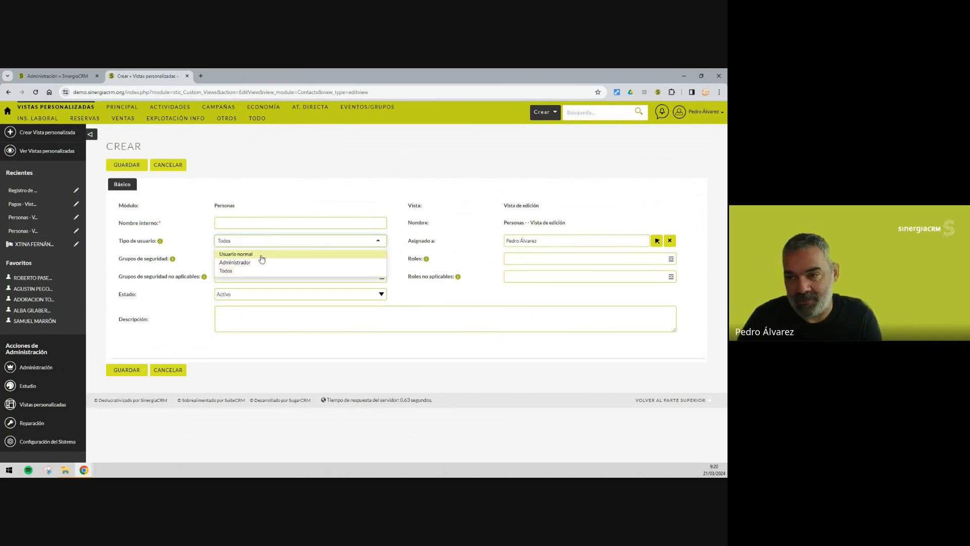
left_click(261, 255)
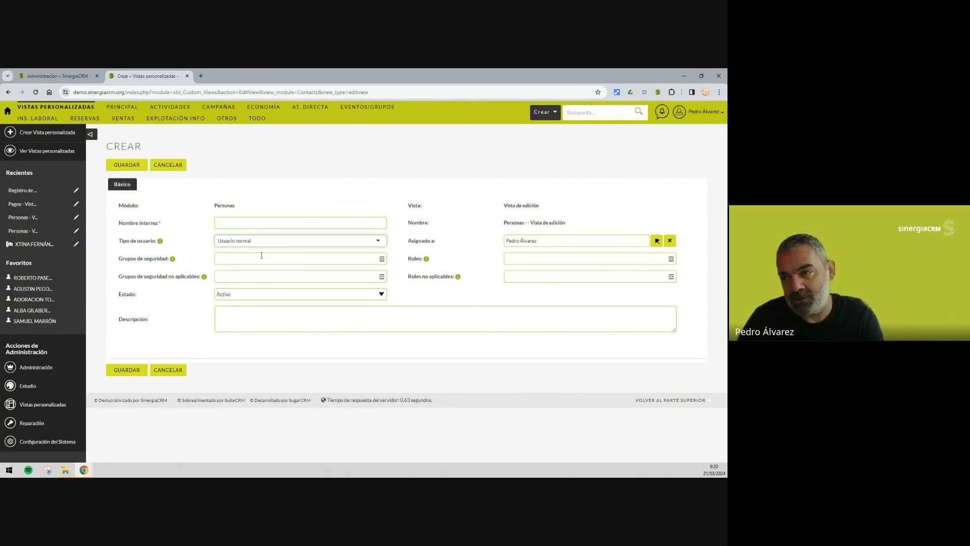
left_click(260, 223)
type("test")
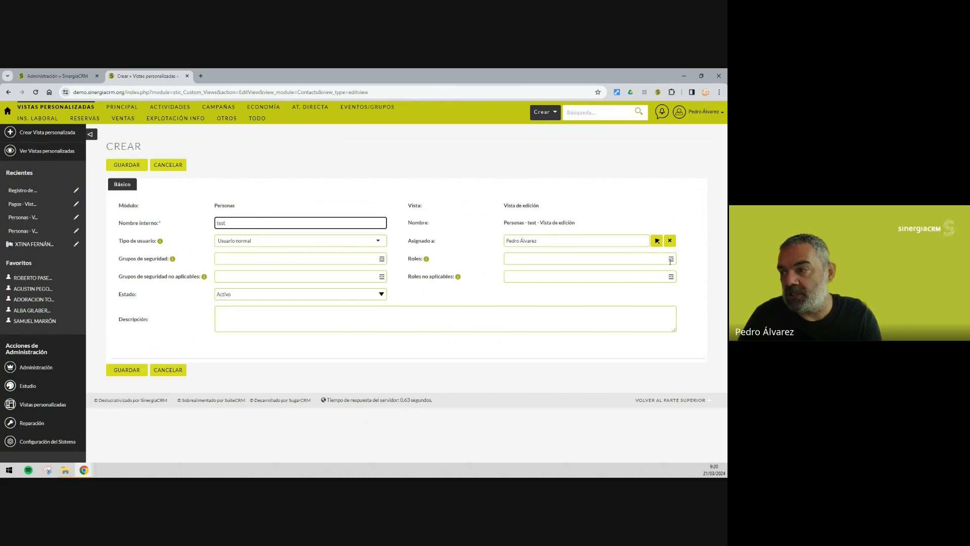
left_click(671, 260)
left_click(471, 258)
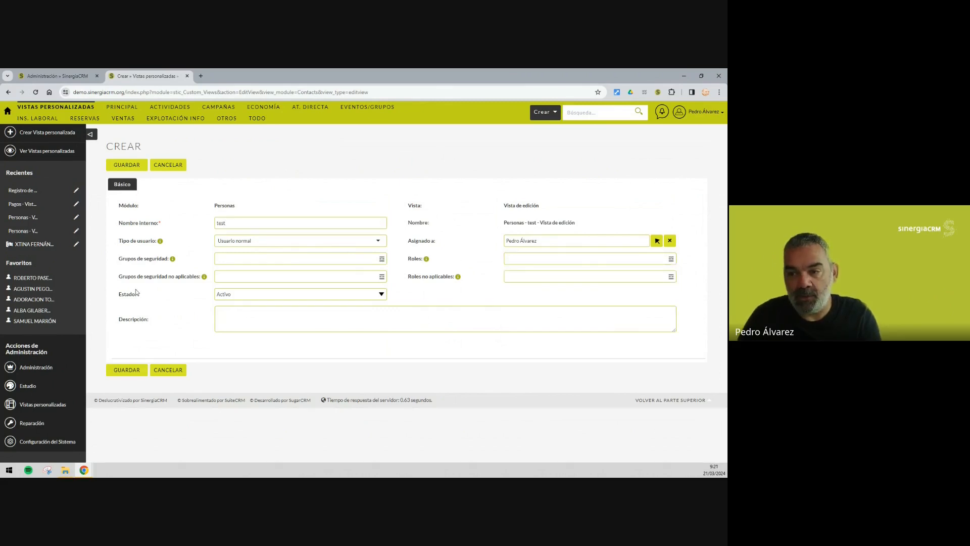
left_click(226, 296)
left_click(226, 301)
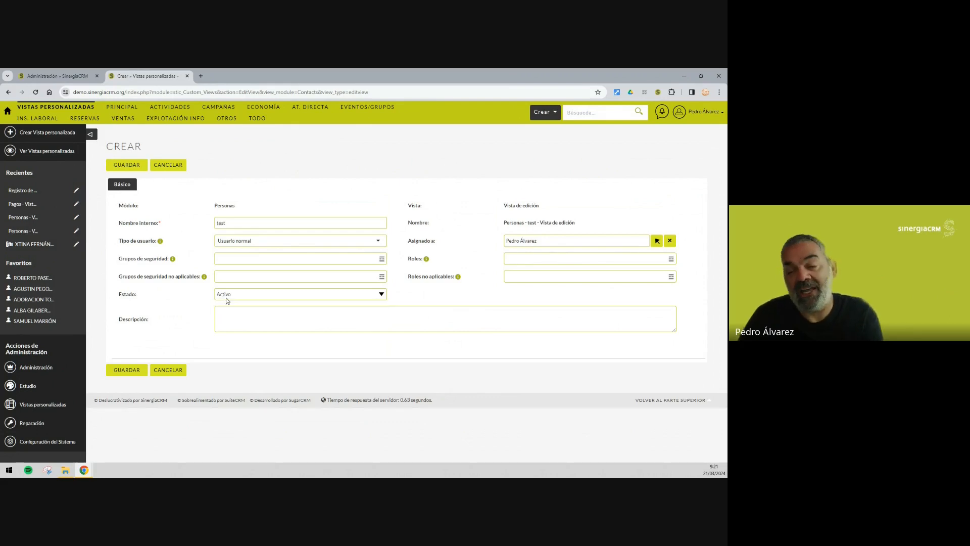
left_click(126, 165)
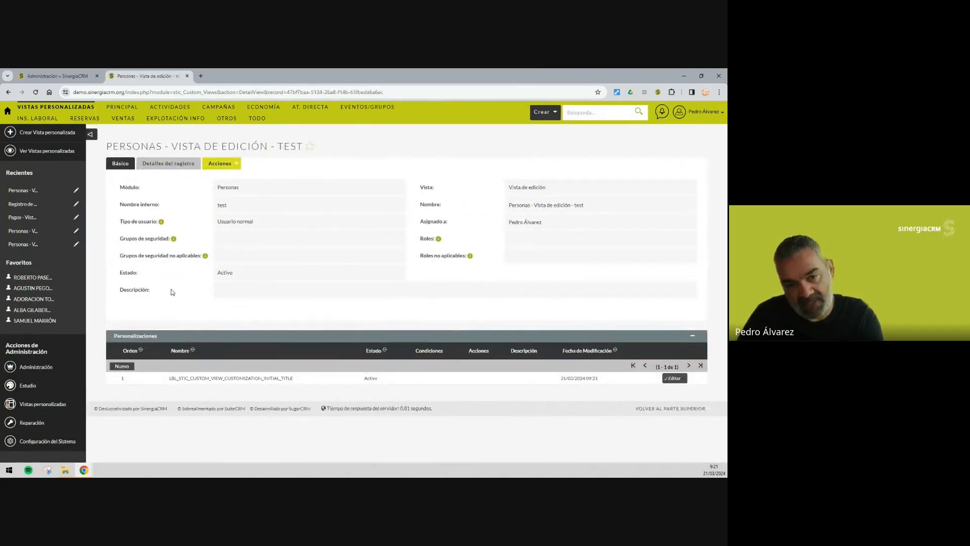
Start a new customization in the test view and name it "test1"
left_click(131, 369)
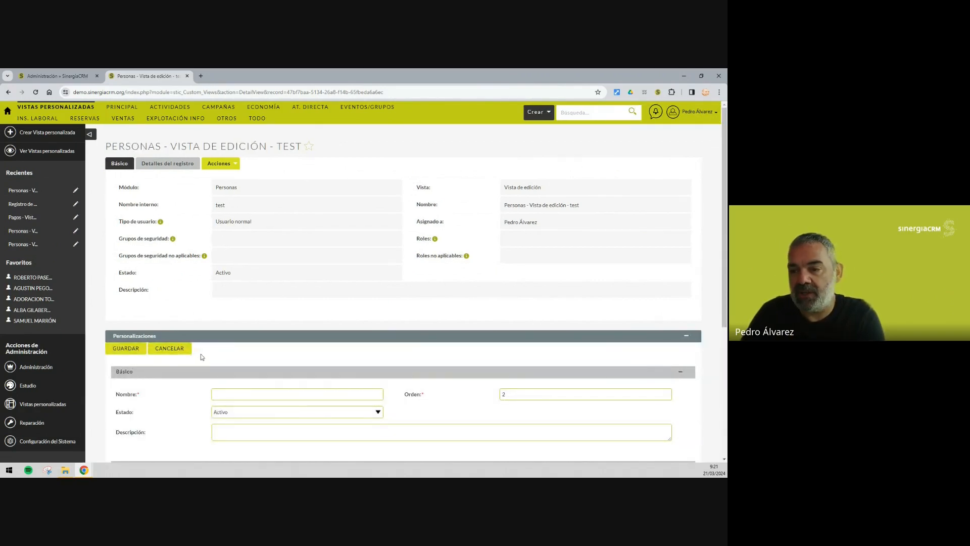
scroll(201, 354, "down", 3)
left_click(226, 205)
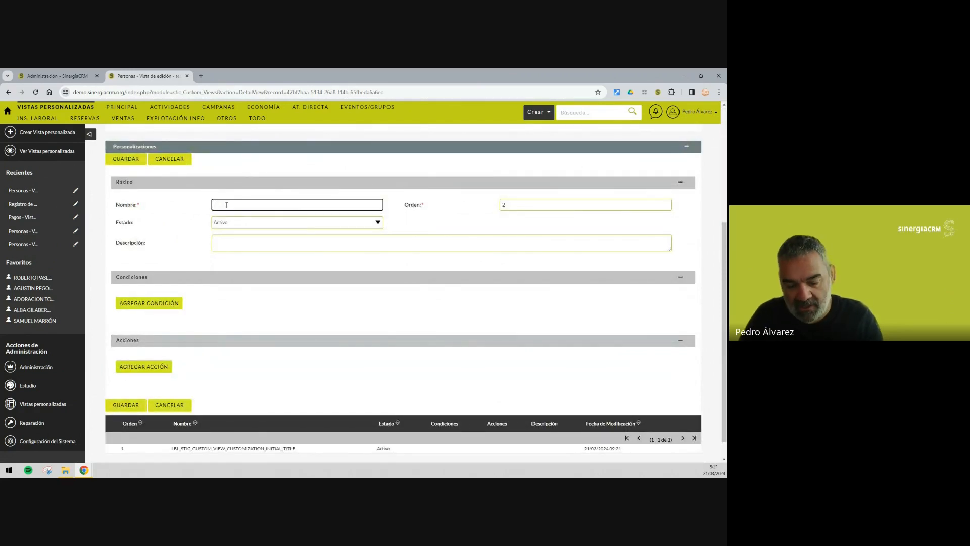
type("test1")
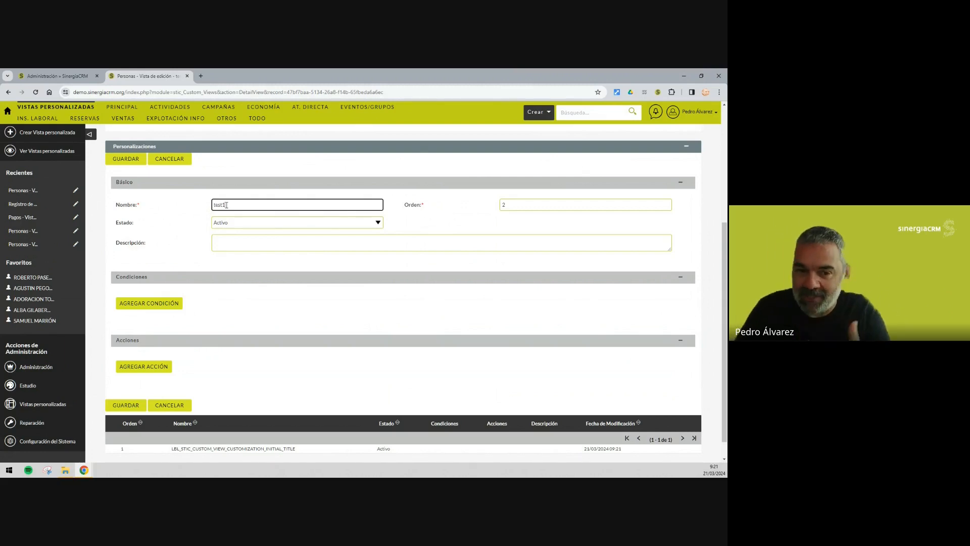
Add a condition to test1 on the Organización field with the operator Igual a
left_click(149, 303)
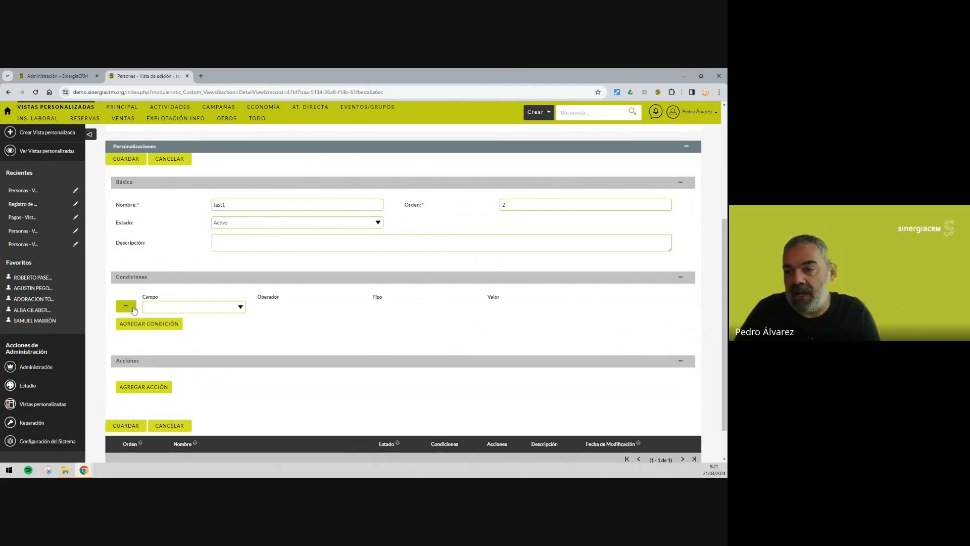
left_click(175, 305)
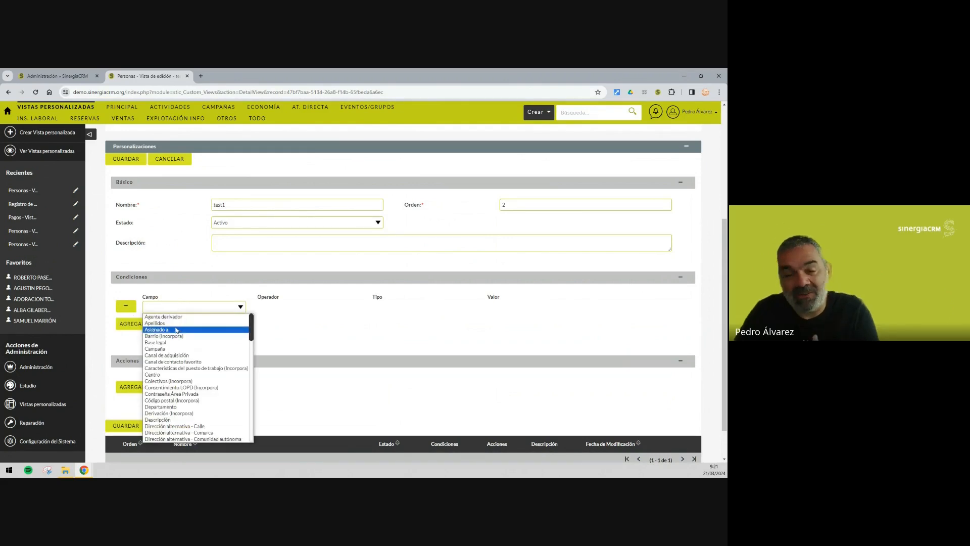
left_click(175, 324)
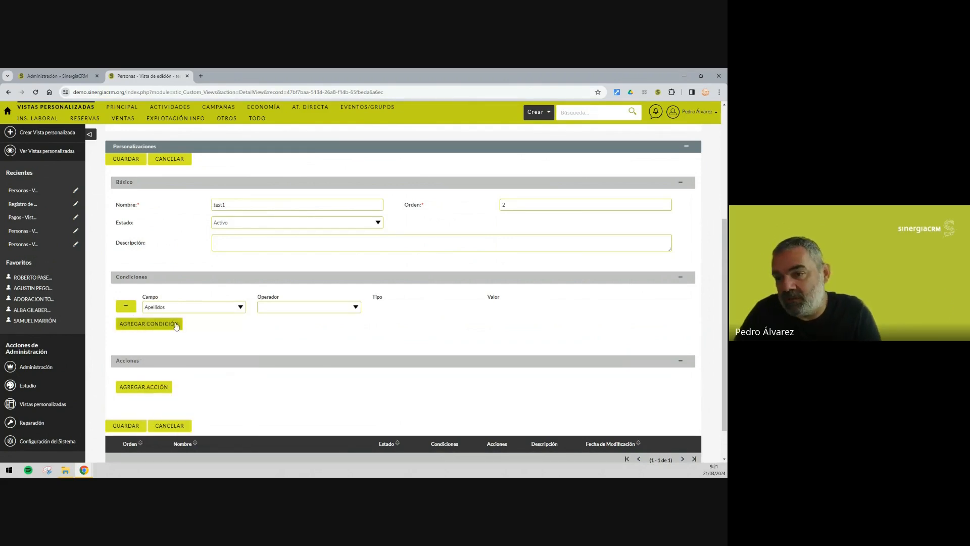
left_click(188, 309)
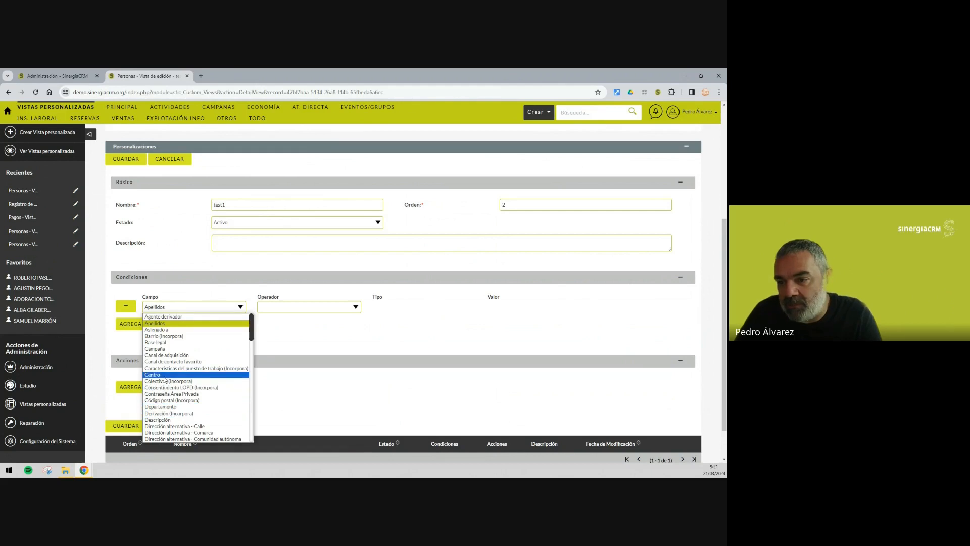
left_click(163, 375)
left_click(178, 308)
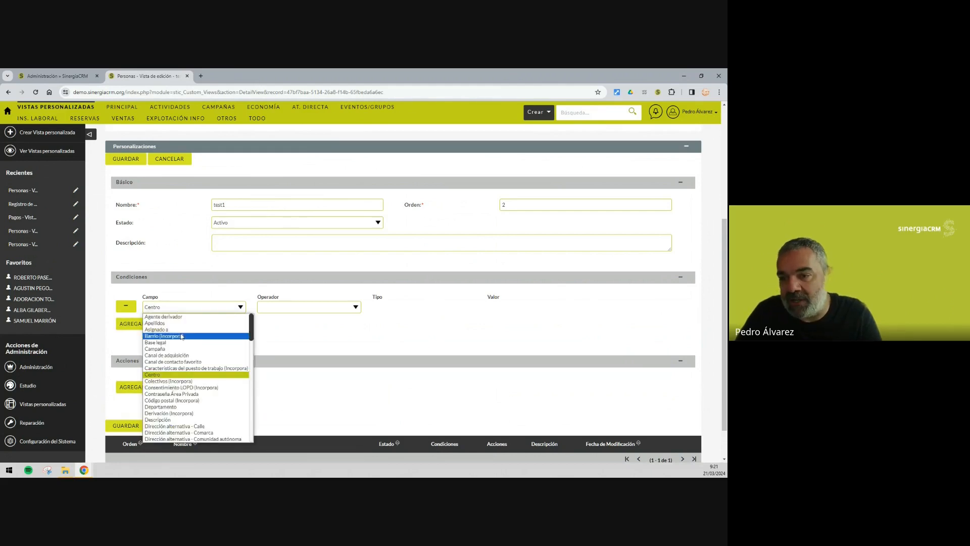
scroll(183, 372, "down", 5)
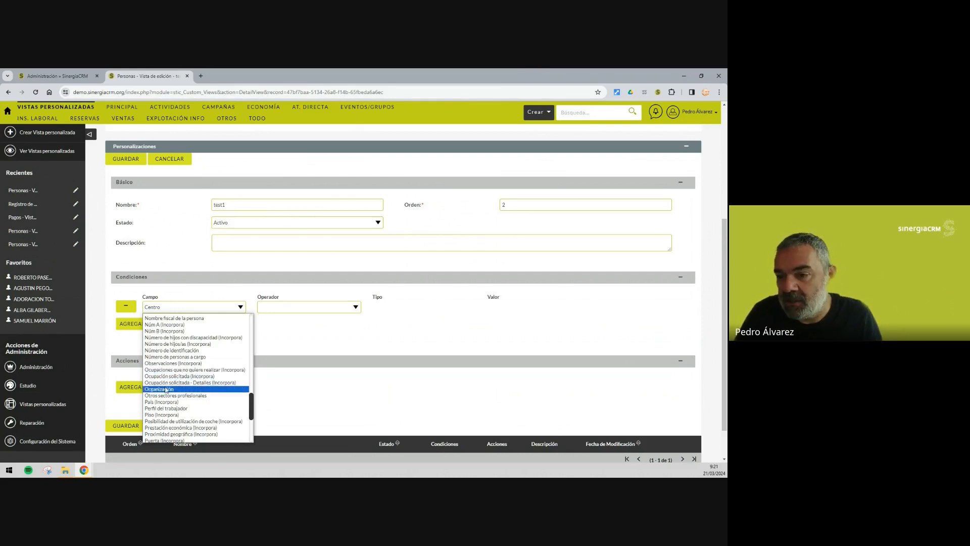
left_click(169, 389)
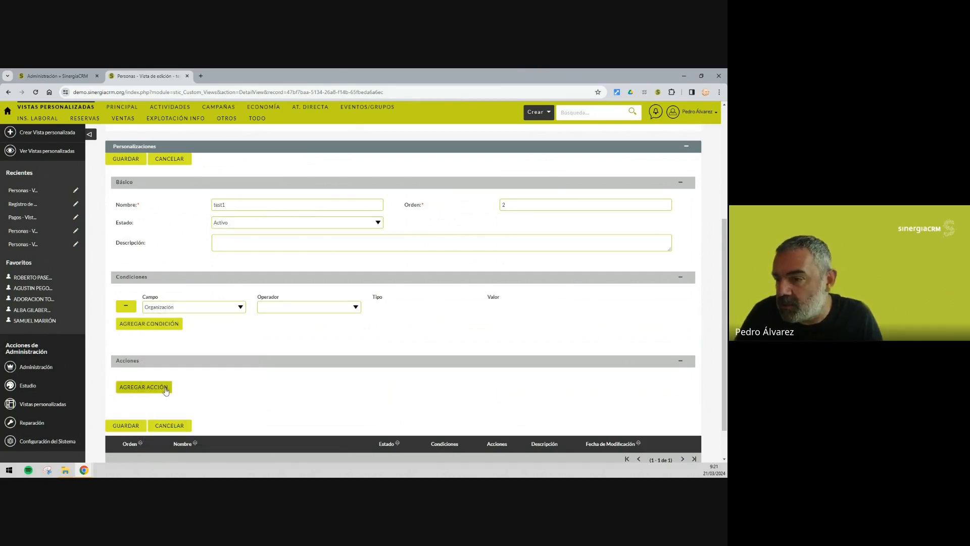
left_click(302, 309)
left_click(289, 318)
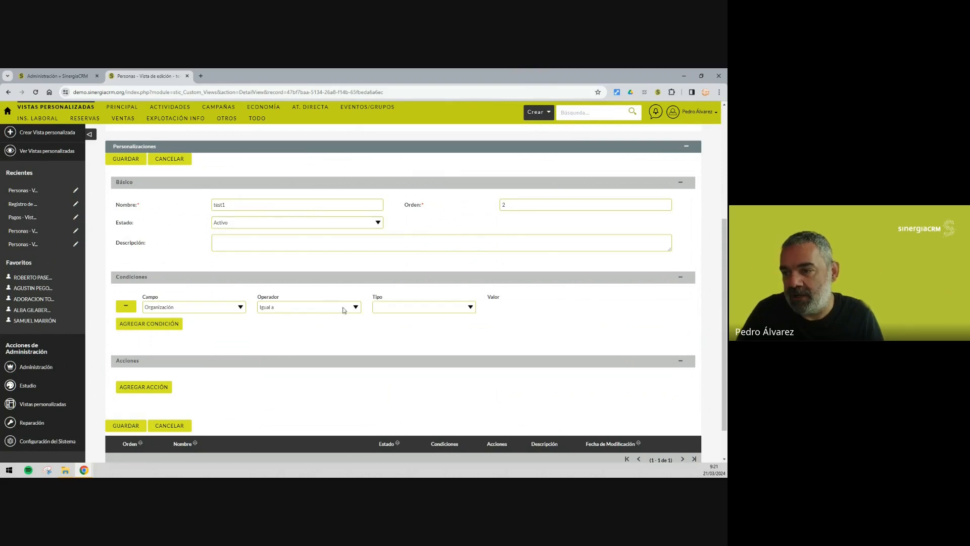
left_click(214, 307)
scroll(188, 402, "down", 3)
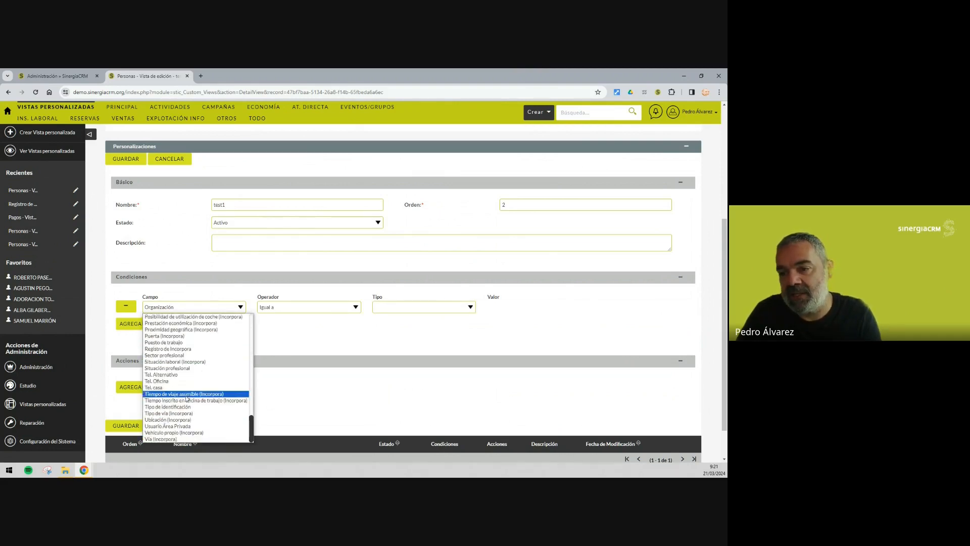
left_click(278, 392)
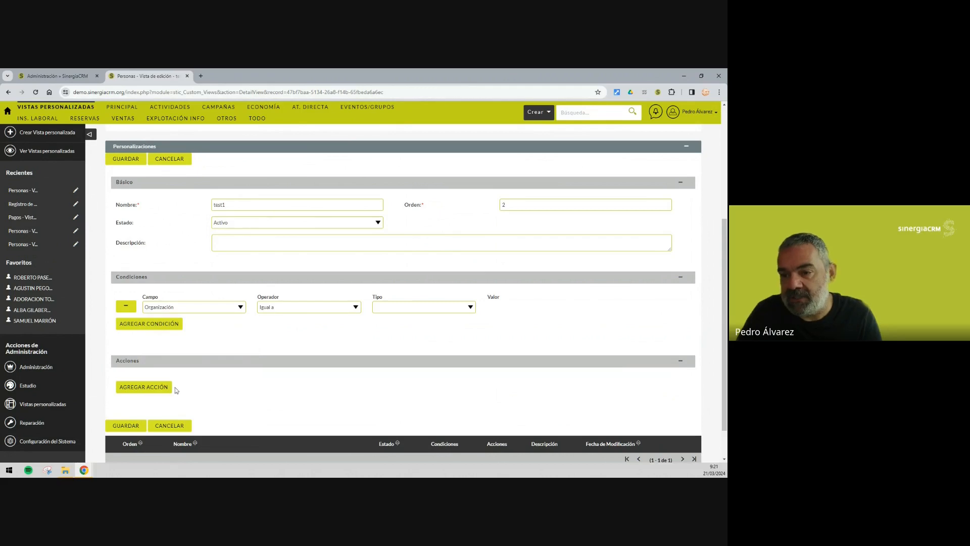
Add an action of type Modificación de campo, and discard the unsaved customization by returning to the custom views list
left_click(175, 387)
left_click(185, 392)
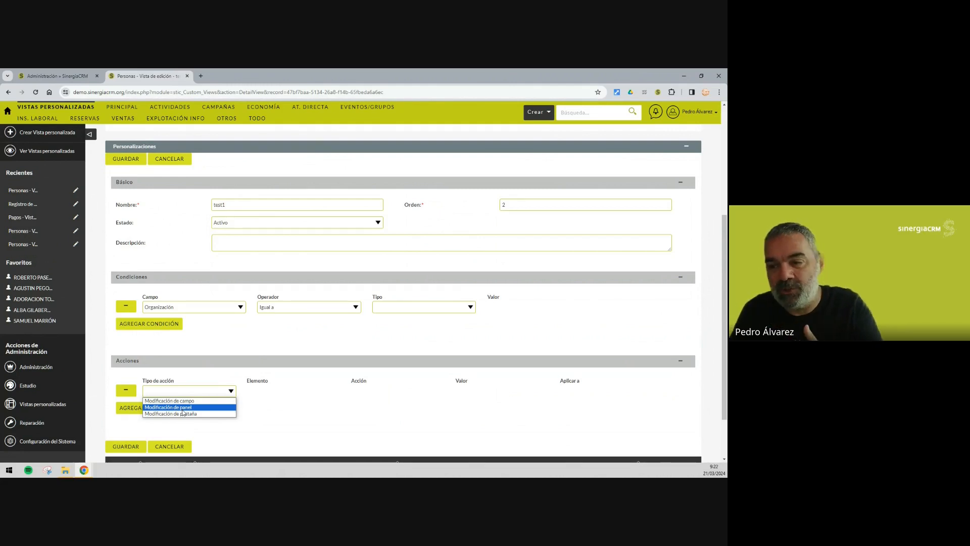
left_click(182, 408)
left_click(252, 396)
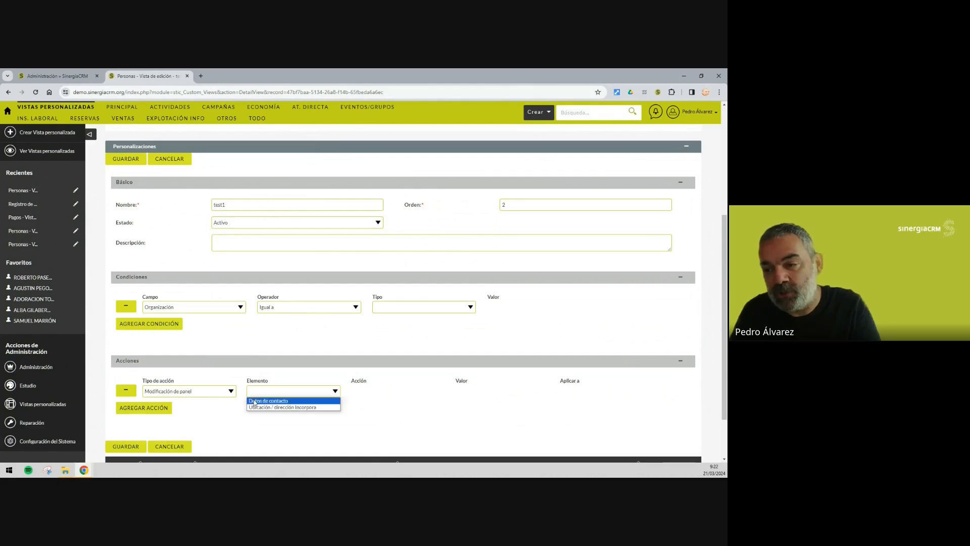
left_click(229, 392)
left_click(193, 418)
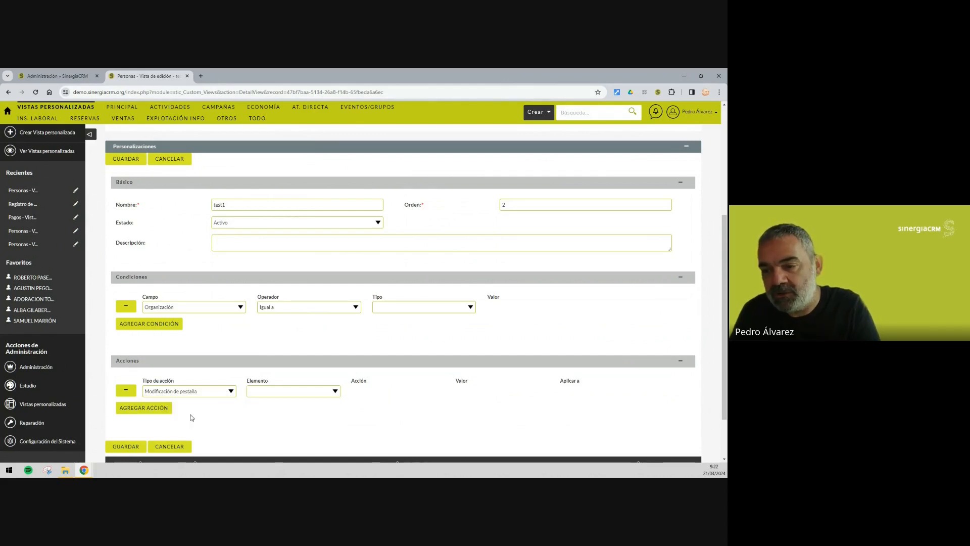
left_click(194, 394)
left_click(192, 401)
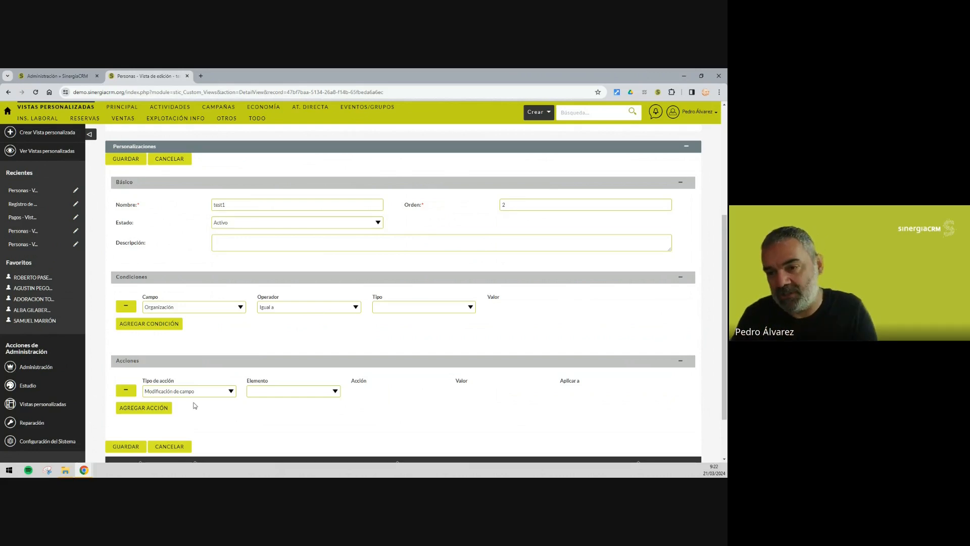
left_click(66, 153)
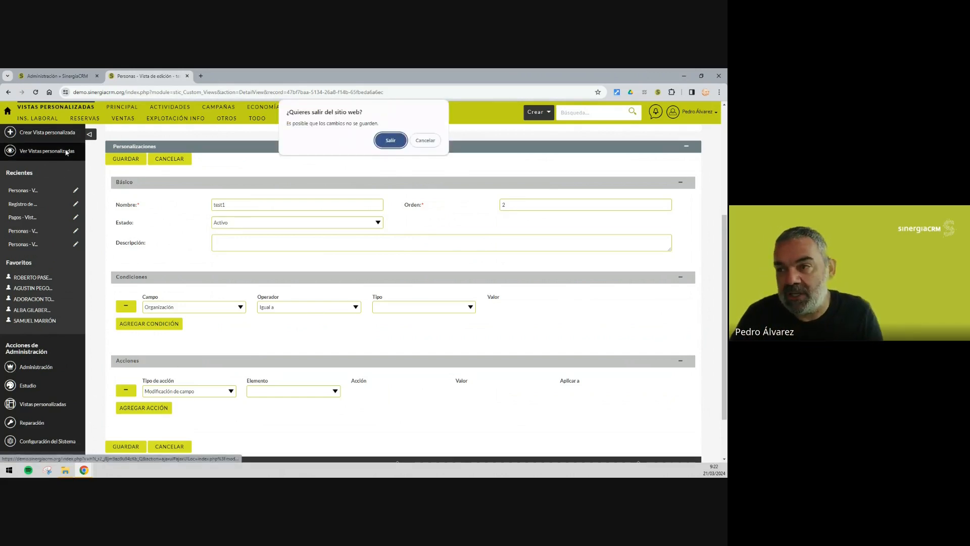
left_click(391, 141)
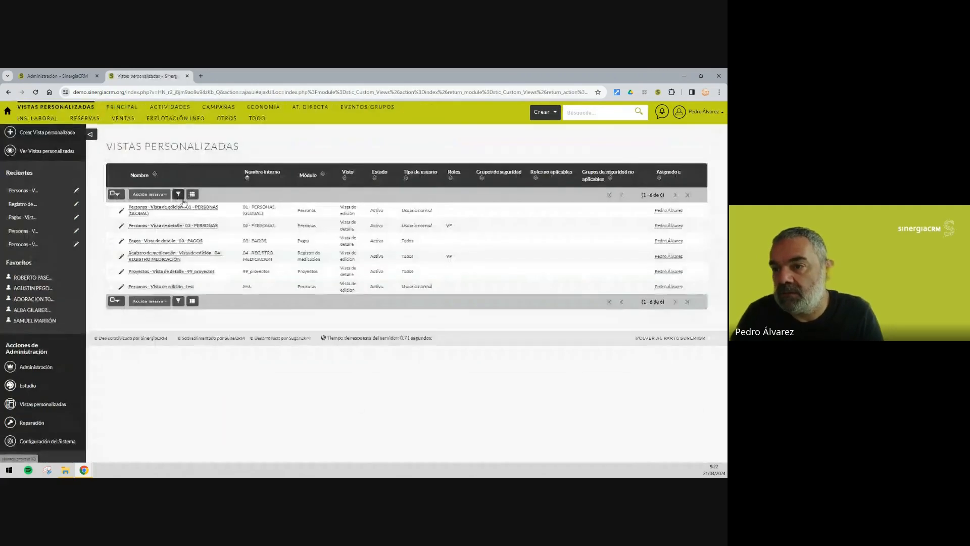
Open the 01 - PERSONAS (GLOBAL) edit view and examine the conditions and actions of its customizations 01.01 and 01.02
left_click(177, 207)
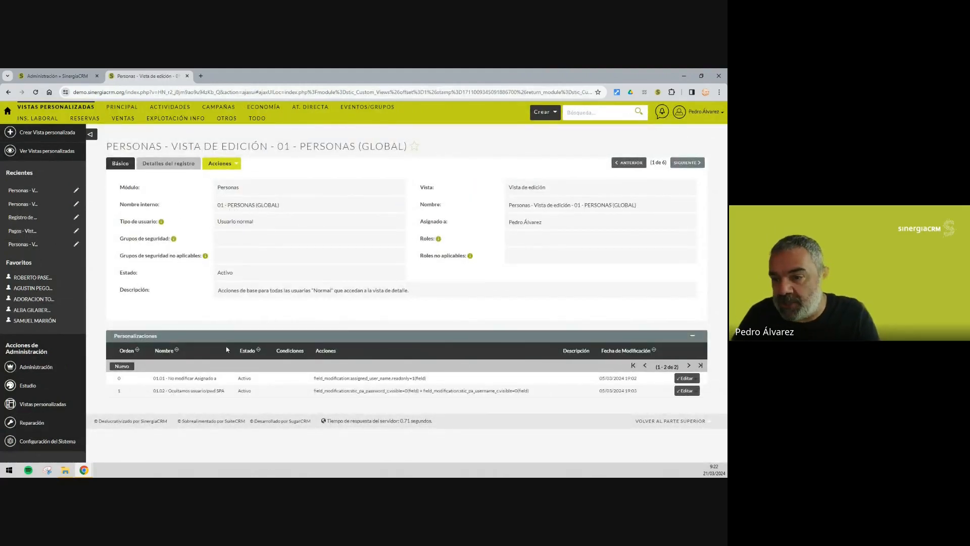
left_click(686, 378)
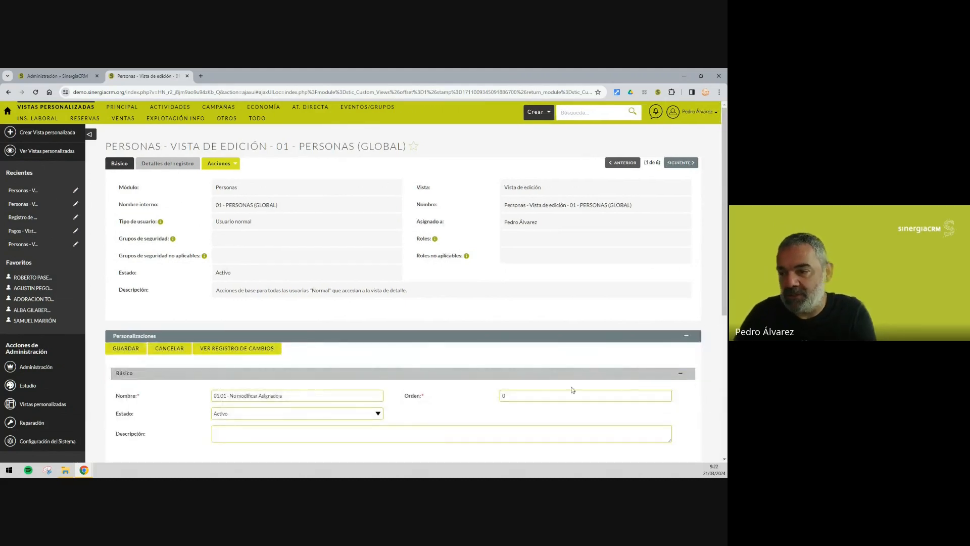
scroll(570, 392, "down", 4)
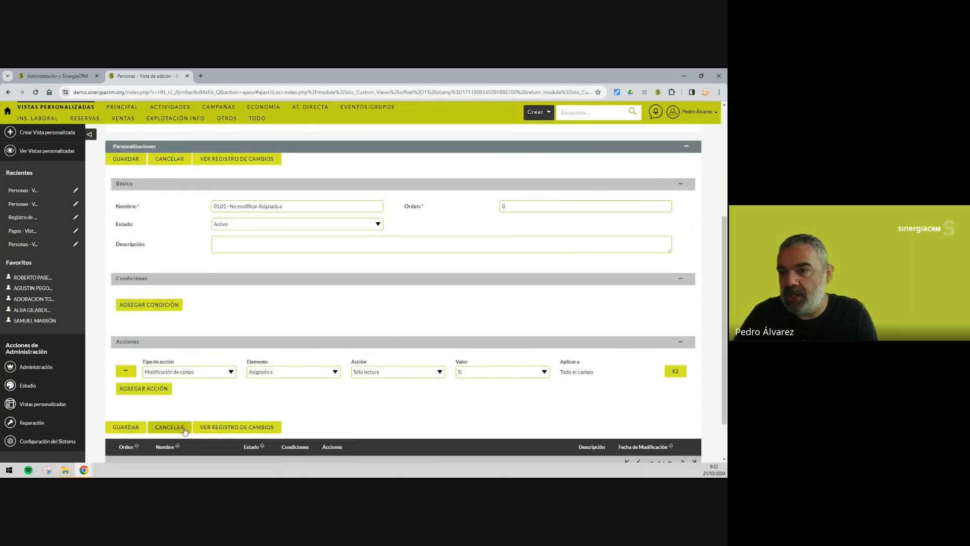
left_click(152, 427)
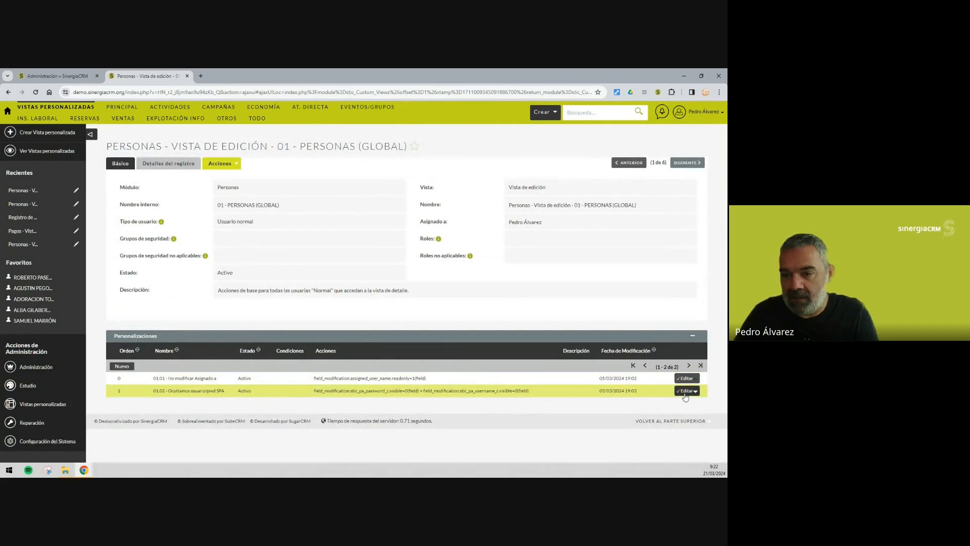
left_click(686, 393)
scroll(146, 371, "down", 4)
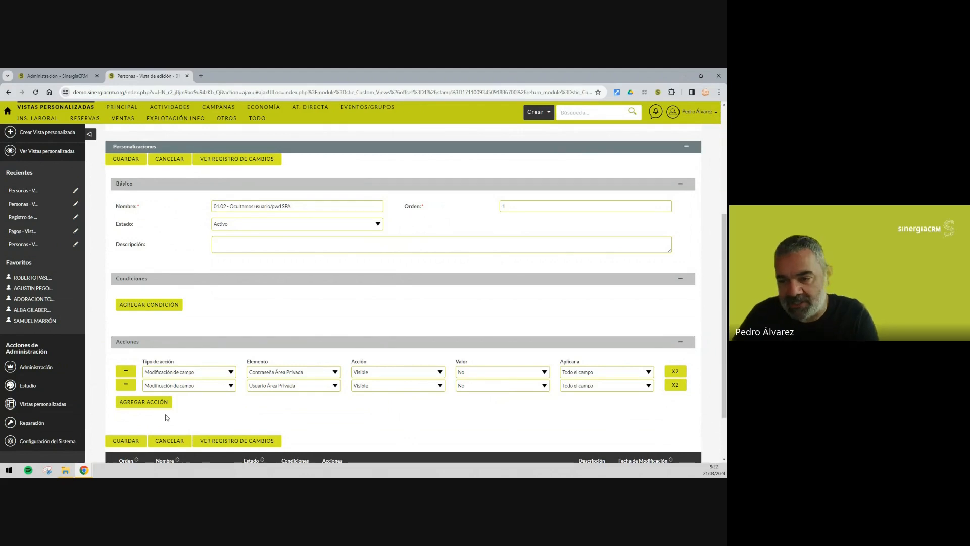
Close customization 01.02 without saving and review the custom views 02 - PERSONAS, 03 - PAGOS and 04 - REGISTRO MEDICACIÓN in sequence
left_click(167, 441)
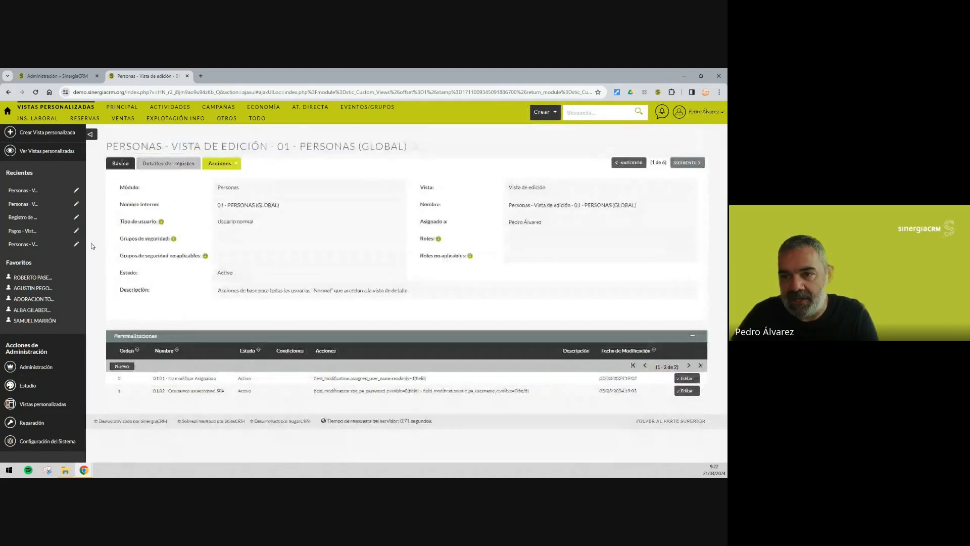
left_click(691, 164)
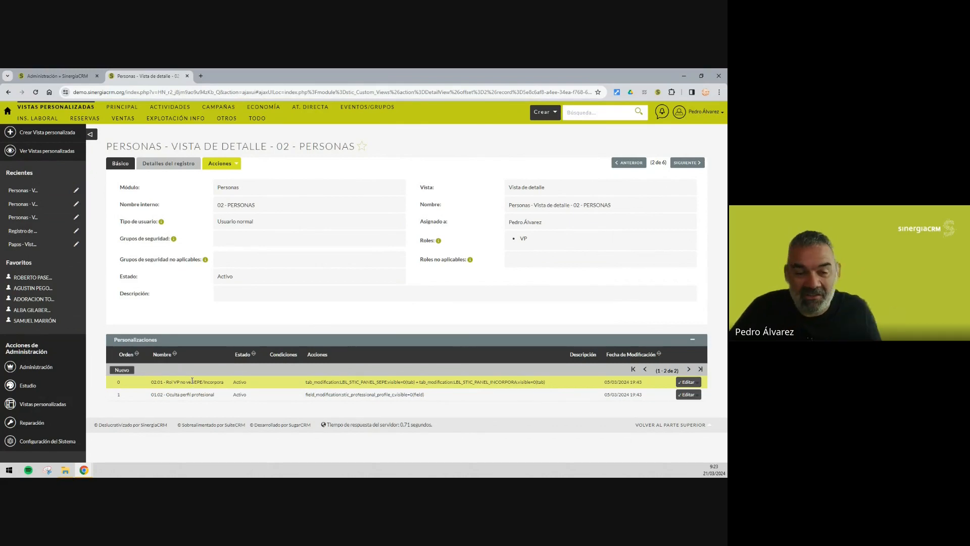
left_click(685, 165)
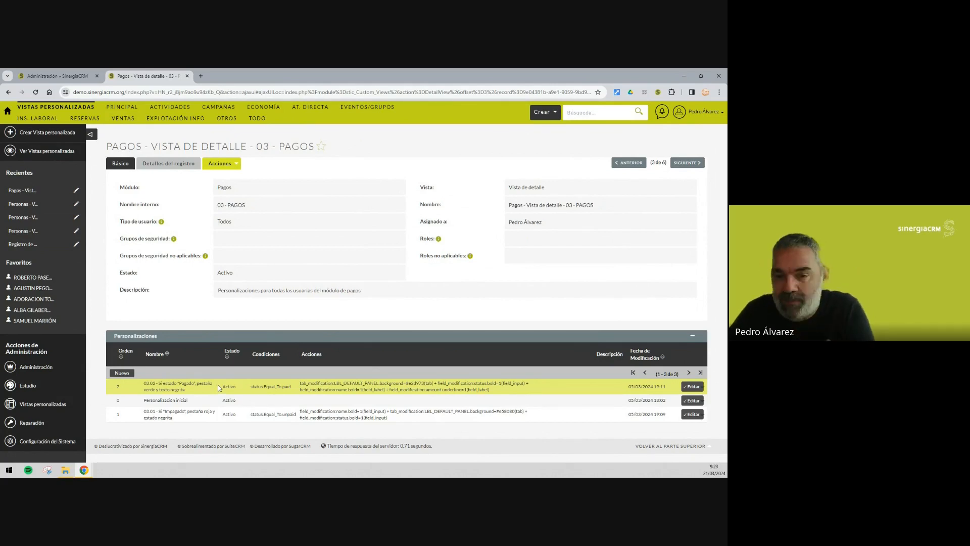
left_click(695, 167)
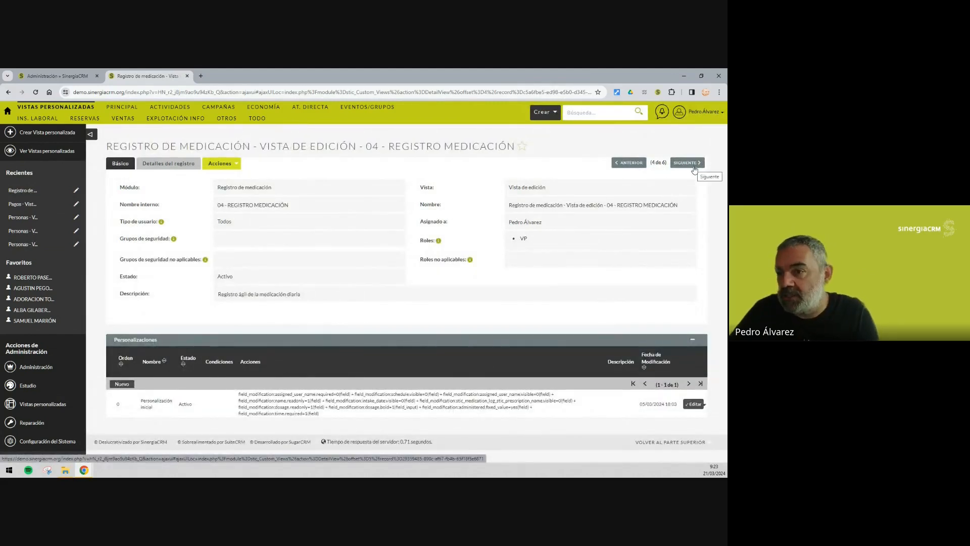
Open the Personalización inicial customization of 04 - REGISTRO MEDICACIÓN and examine its conditions and full list of field modification actions
left_click(694, 404)
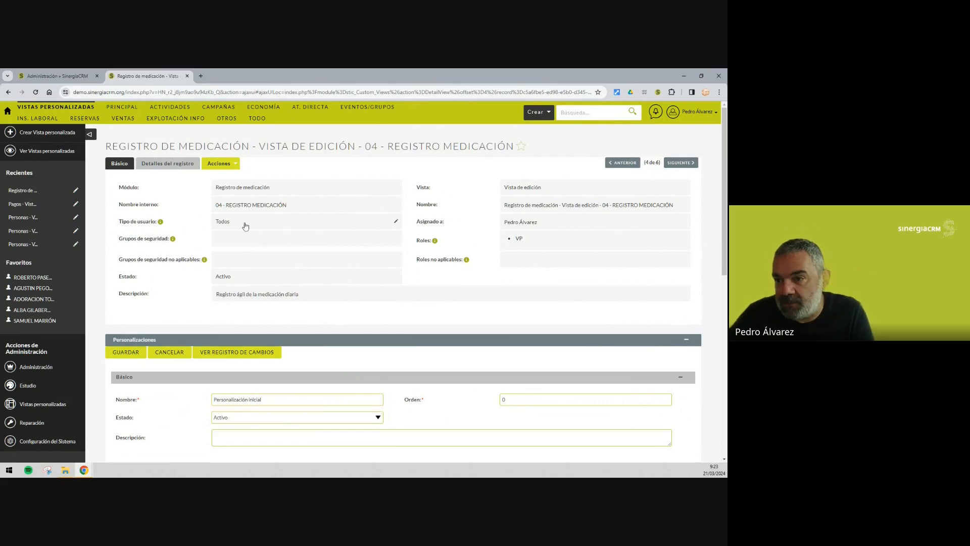
scroll(518, 245, "down", 4)
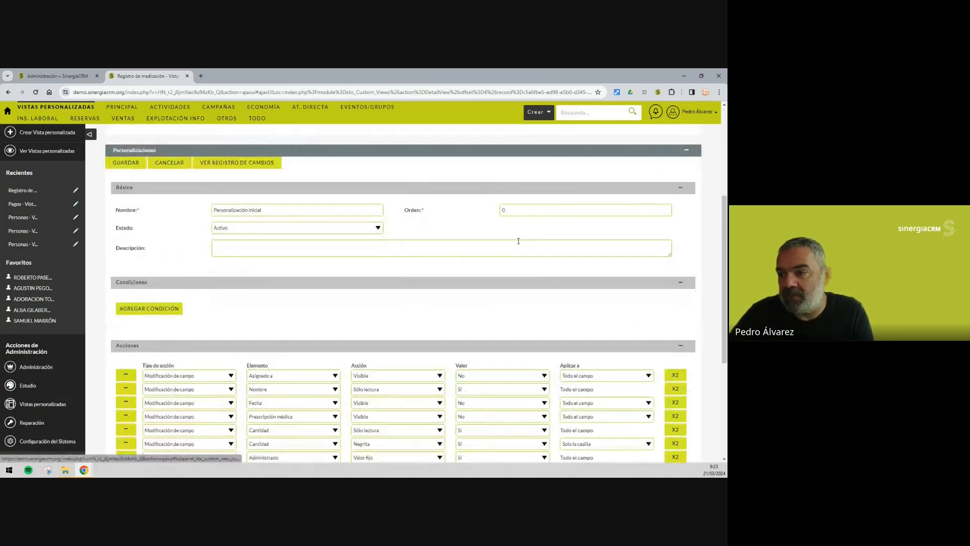
left_click_drag(726, 285, 725, 340)
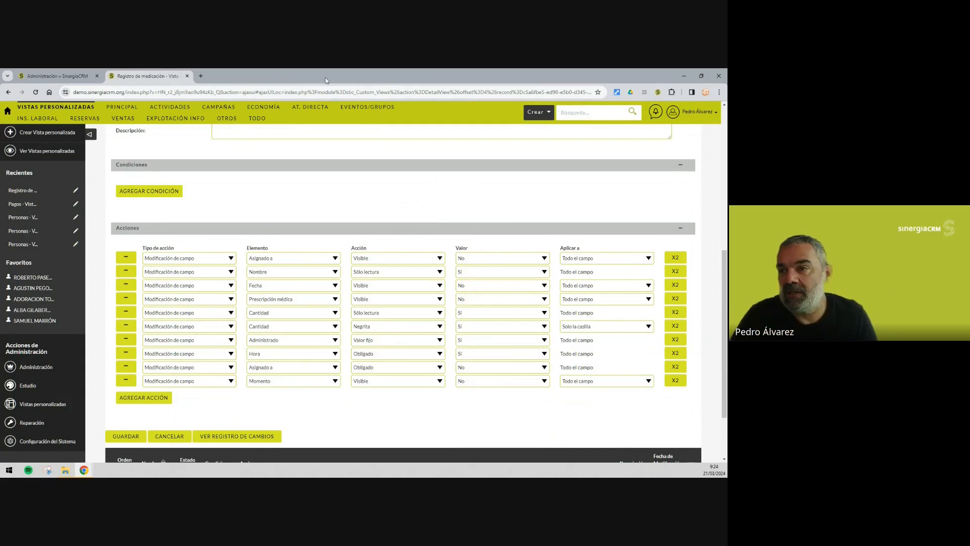
Open the Domiciliación - 35 - 2021-04 payment in the Pagos module and compare the detail view formatting across it and the next three payments
mouse_move(258, 113)
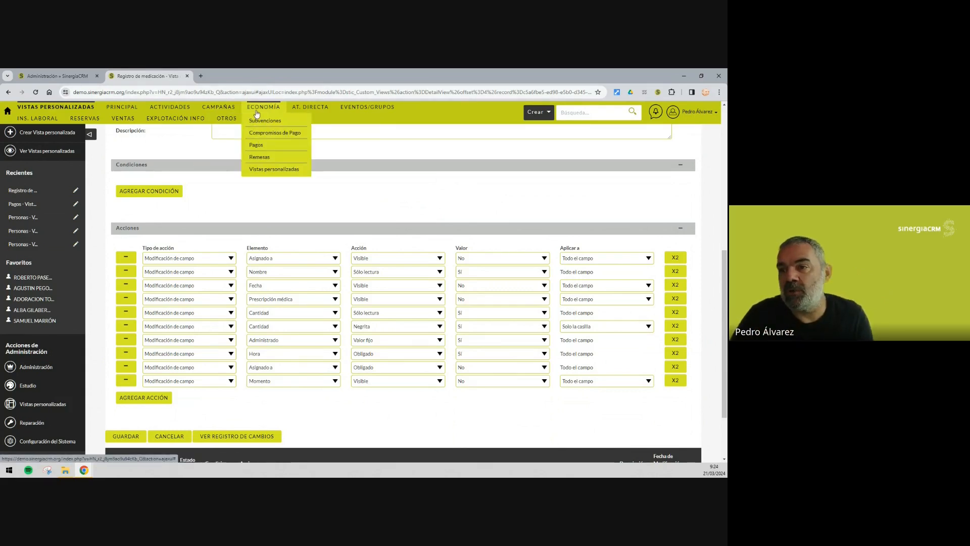
left_click(261, 146)
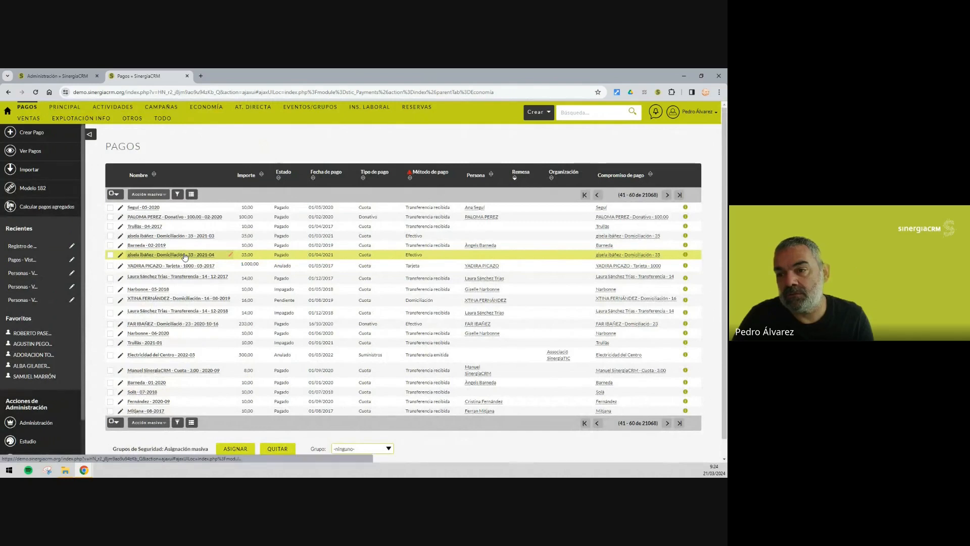
left_click(184, 256)
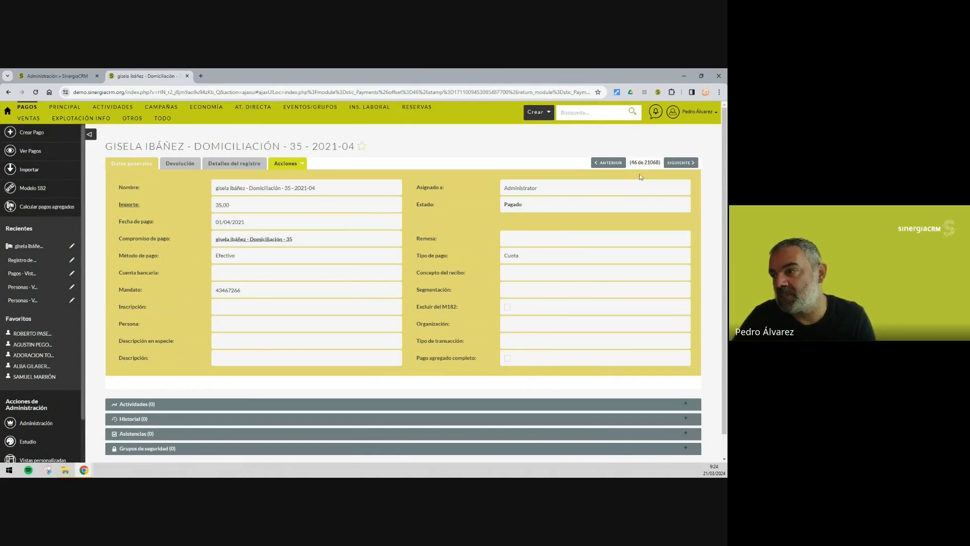
left_click(671, 165)
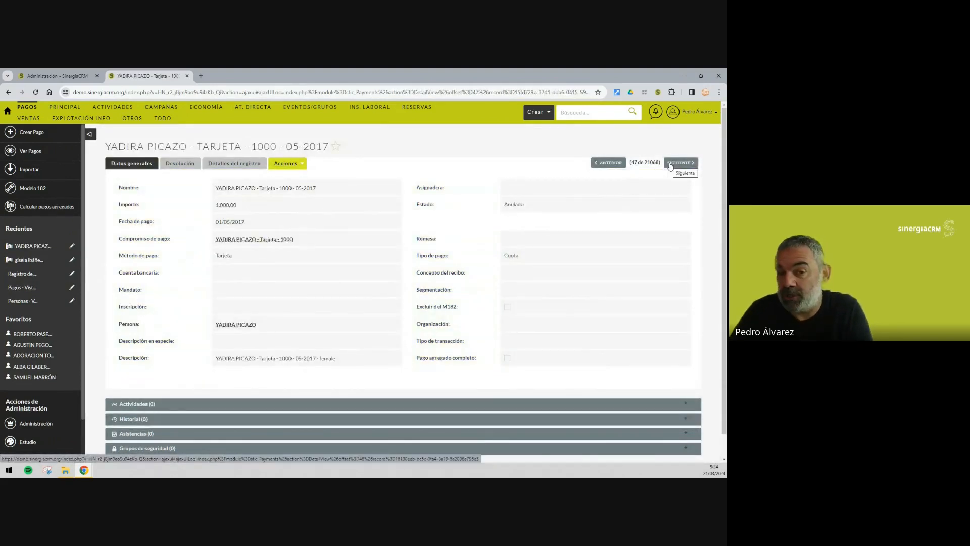
left_click(670, 164)
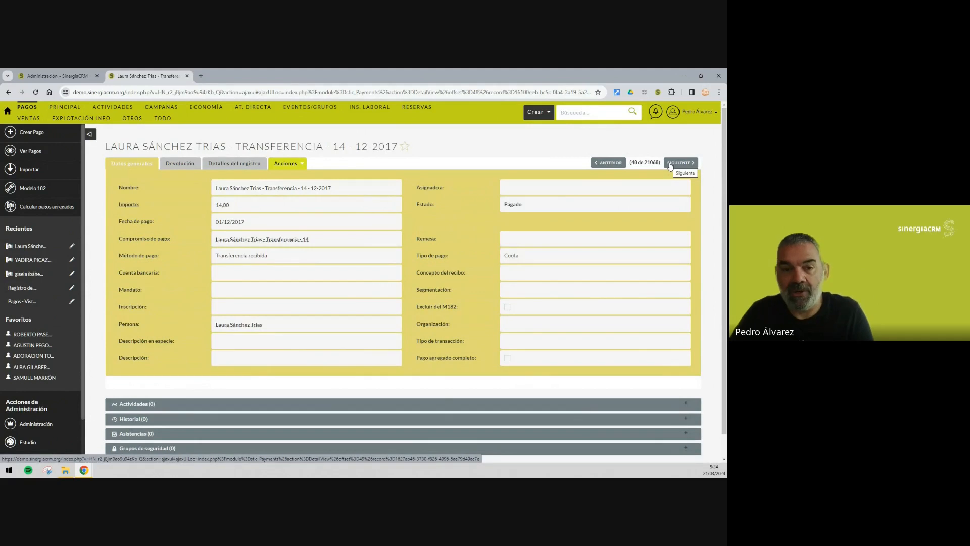
left_click(671, 165)
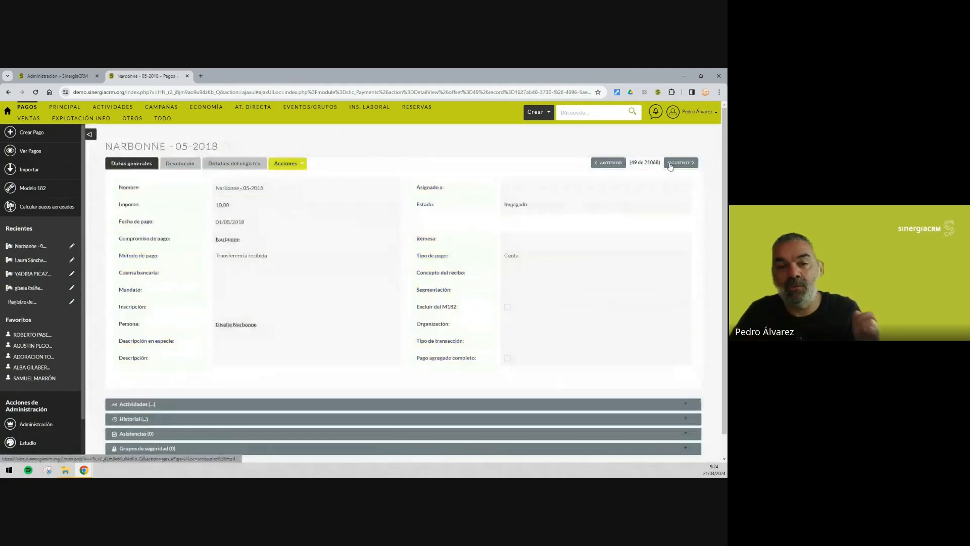